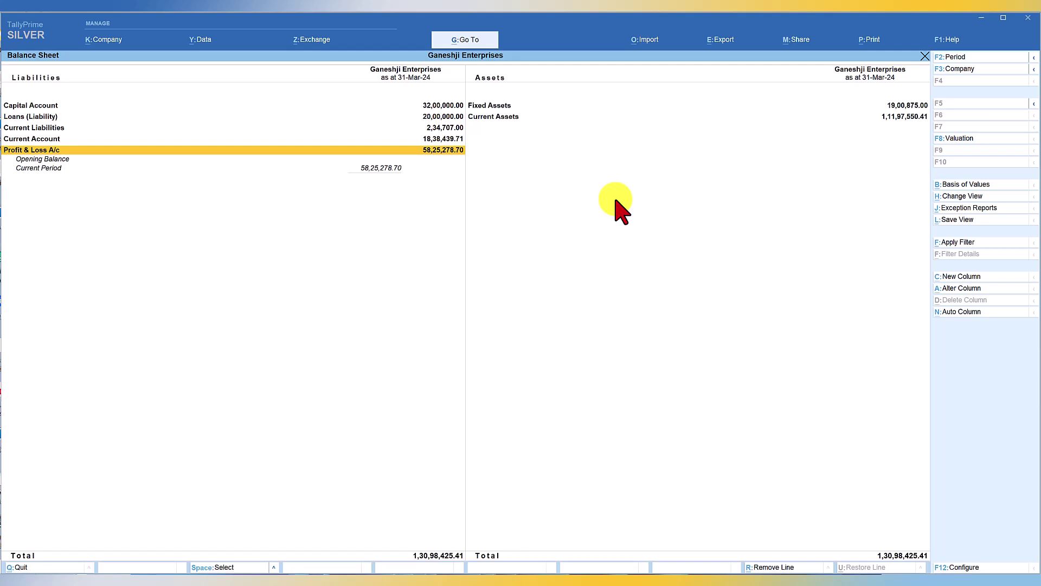
# Step: Open the Profit & Loss A/c report from the Reports list
pyautogui.press('Escape')
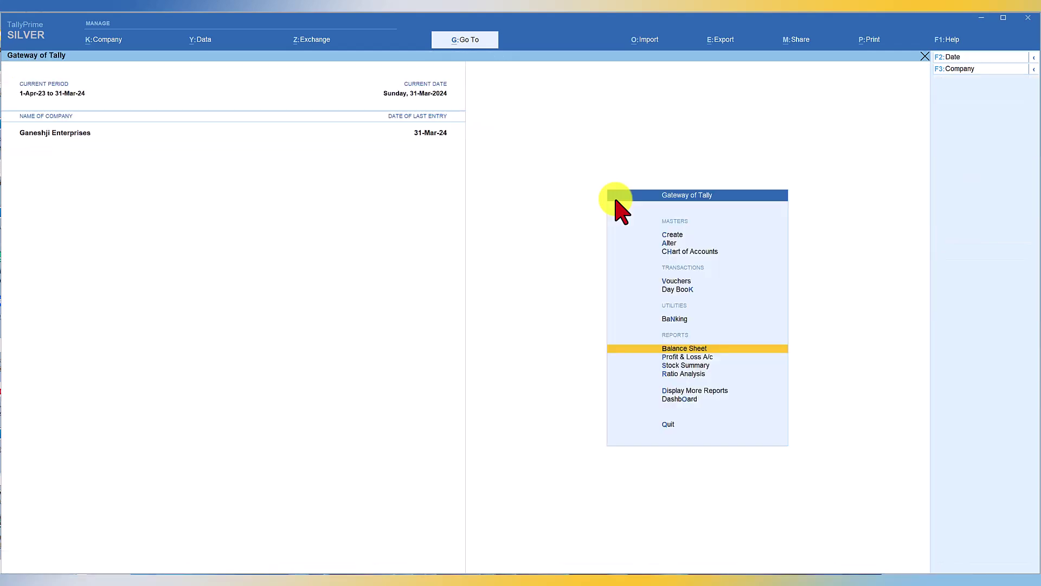
pyautogui.press('Down')
pyautogui.press('Return')
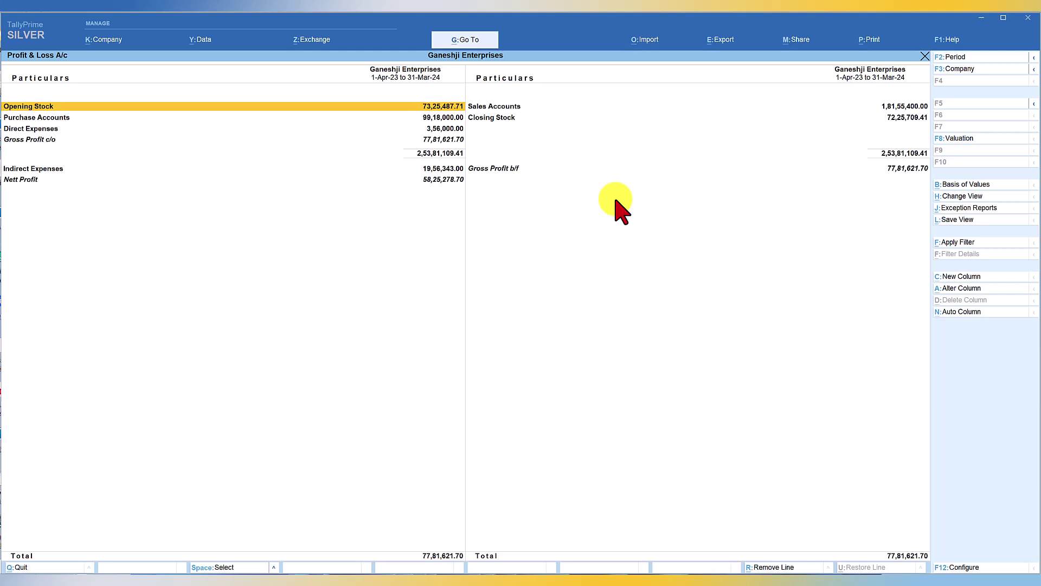
# Step: Reach the Profit & Loss A/c from the Balance Sheet's Profit & Loss line for 1-Apr-23 to 31-Mar-24
pyautogui.press('Escape')
pyautogui.press('Up')
pyautogui.press('Return')
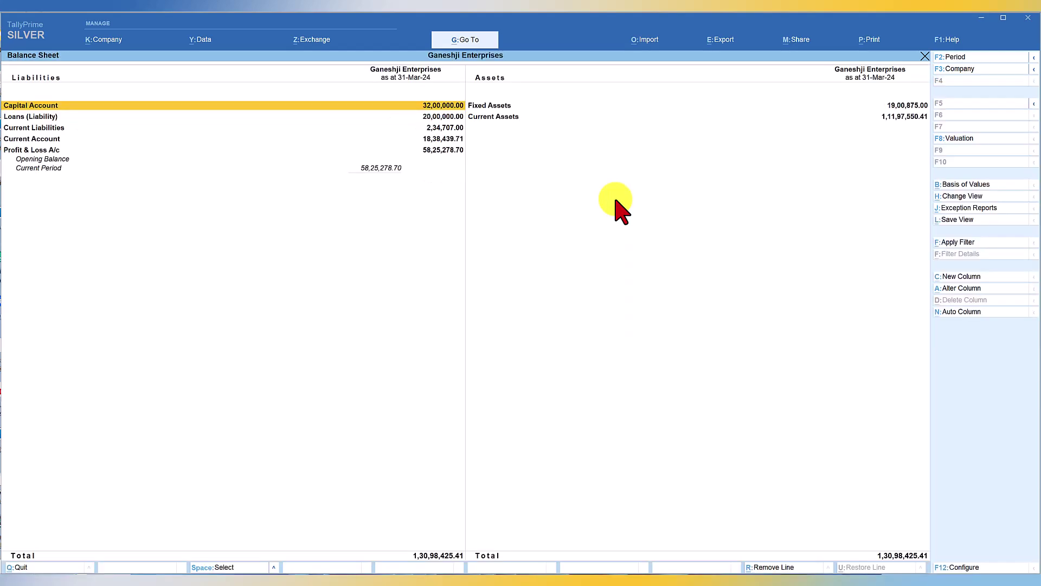
pyautogui.press('Down')
pyautogui.press('Down')
pyautogui.press('Down')
pyautogui.press('Down')
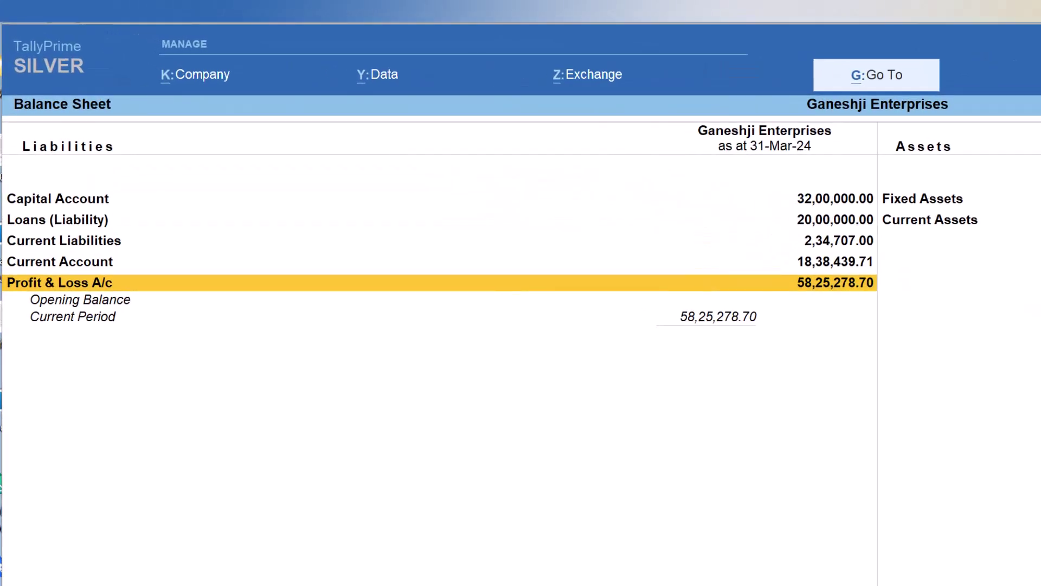
pyautogui.press('Return')
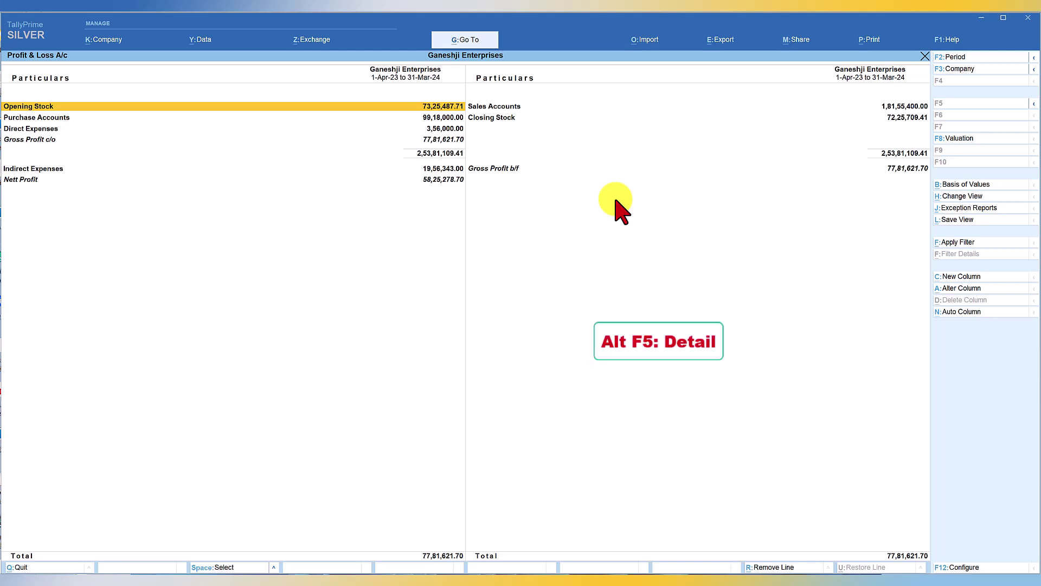
pyautogui.hotkey('alt', 'F5')
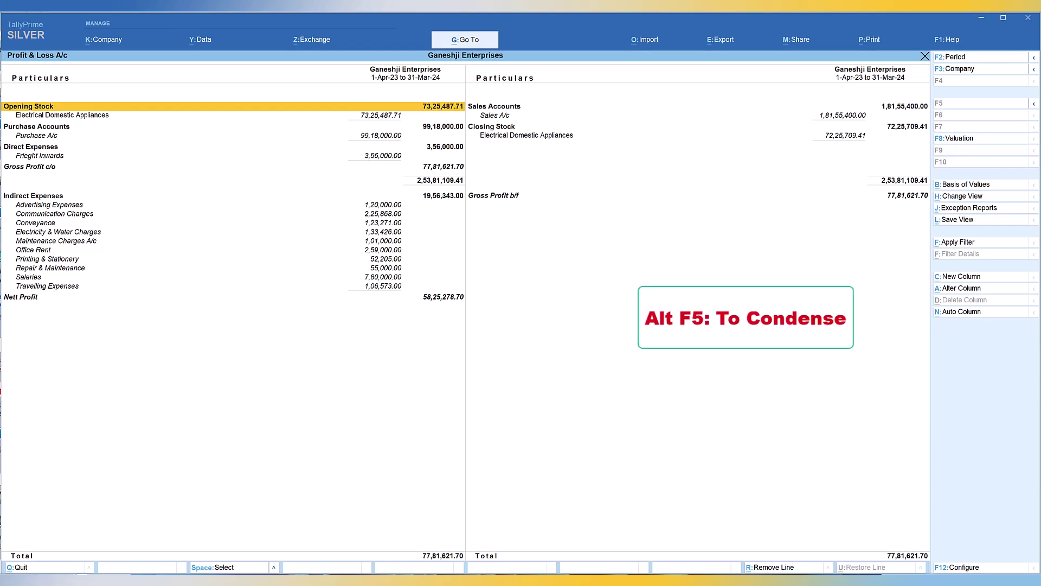
pyautogui.hotkey('alt', 'F5')
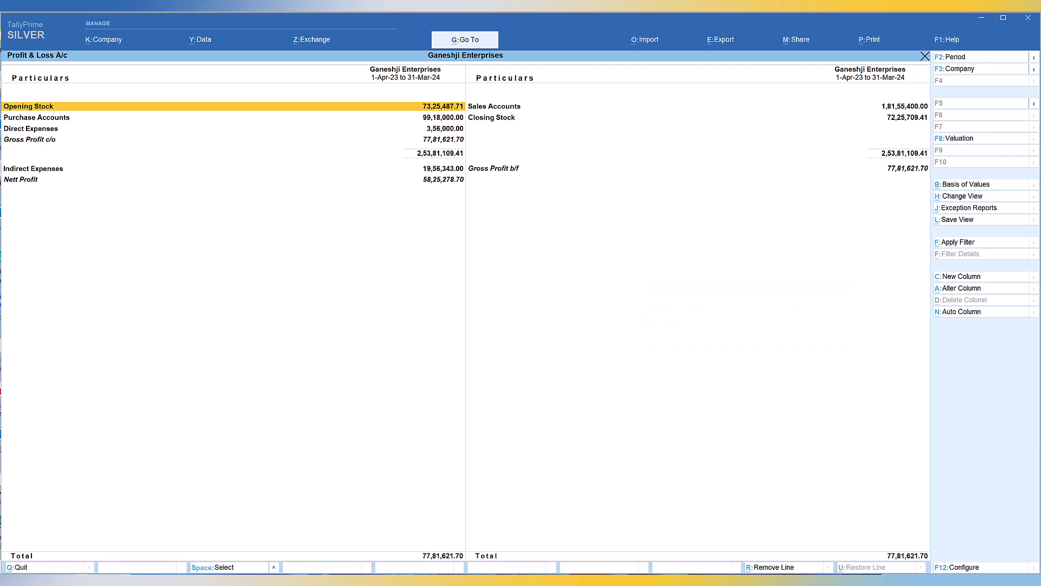
pyautogui.press('Down')
pyautogui.press('Down')
pyautogui.press('Down')
pyautogui.press('Down')
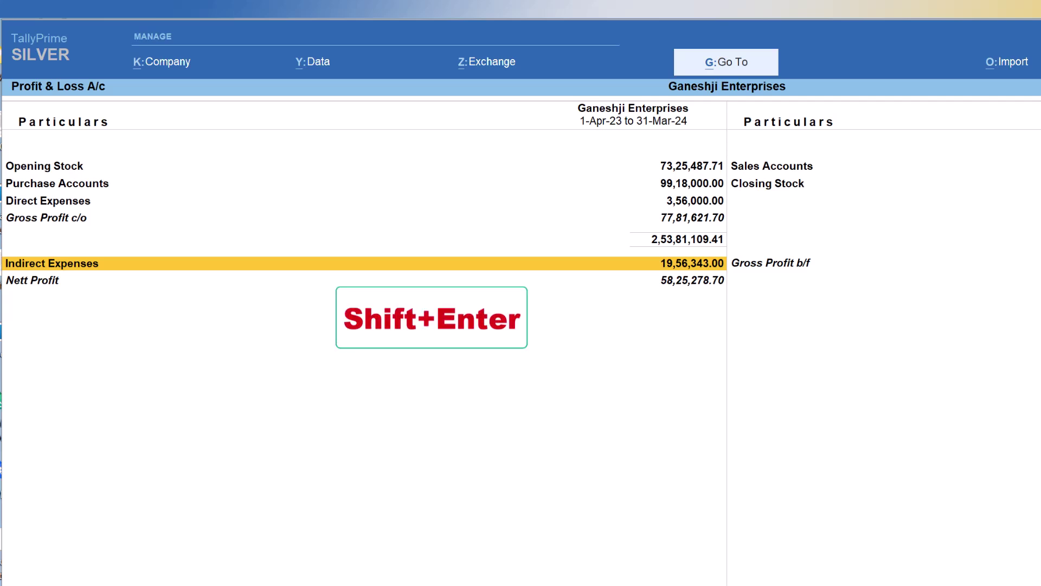
pyautogui.hotkey('shift', 'Return')
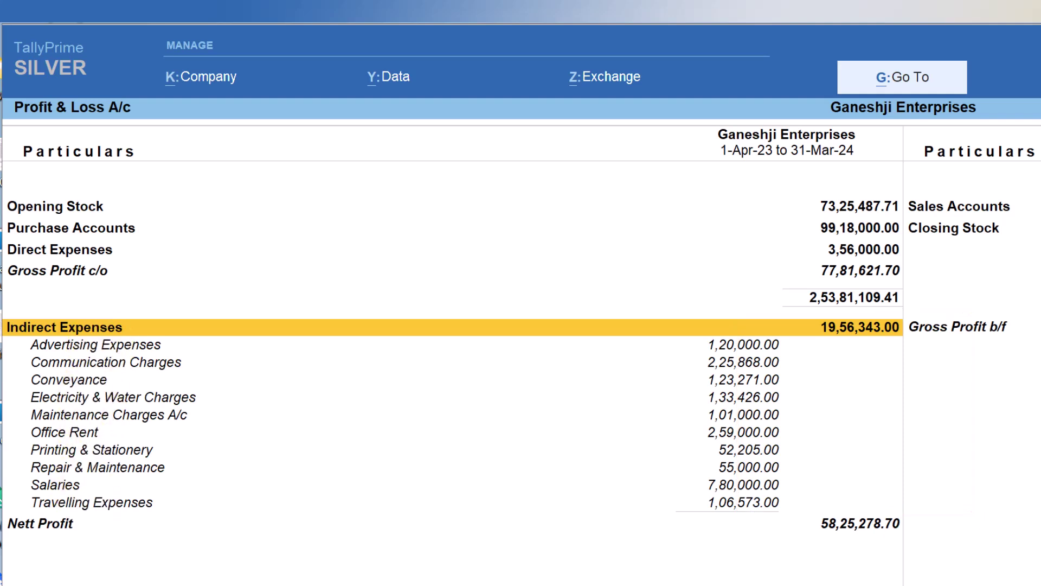
pyautogui.hotkey('shift', 'Return')
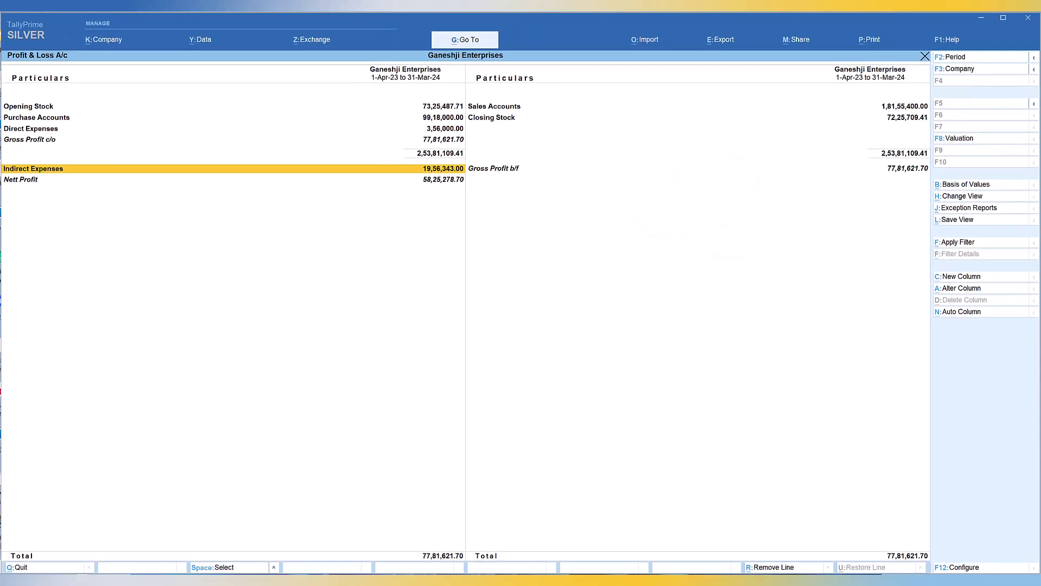
# Step: Switch the Profit & Loss A/c to Detailed view with Alt+F5, listing each ledger under its group
pyautogui.hotkey('alt', 'F5')
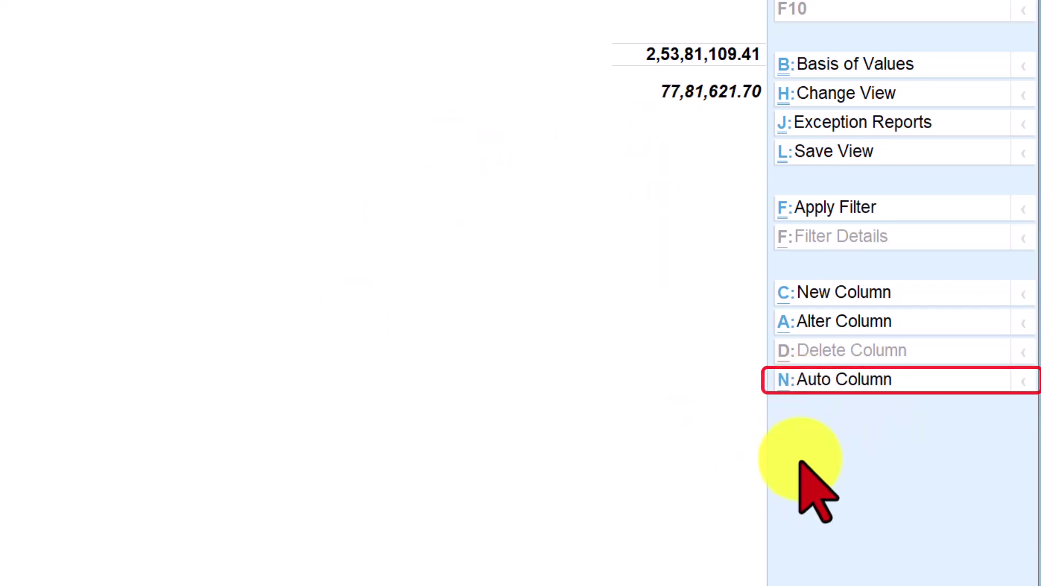
# Step: Set Auto Column to Quarterly, giving four quarterly columns for 2023-24
pyautogui.click(854, 379)
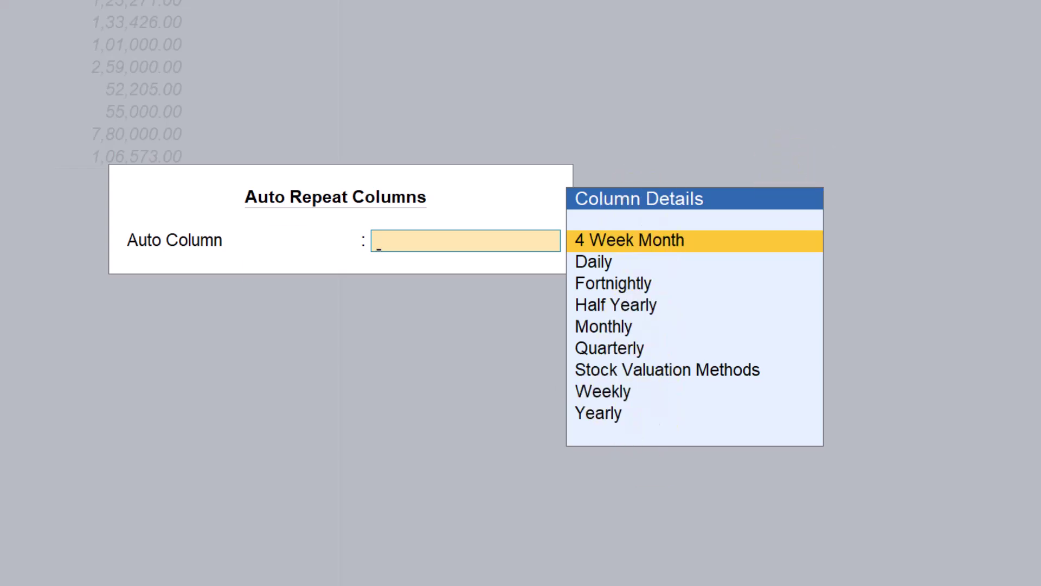
pyautogui.press('Down')
pyautogui.press('Down')
pyautogui.press('Down')
pyautogui.press('Down')
pyautogui.press('Down')
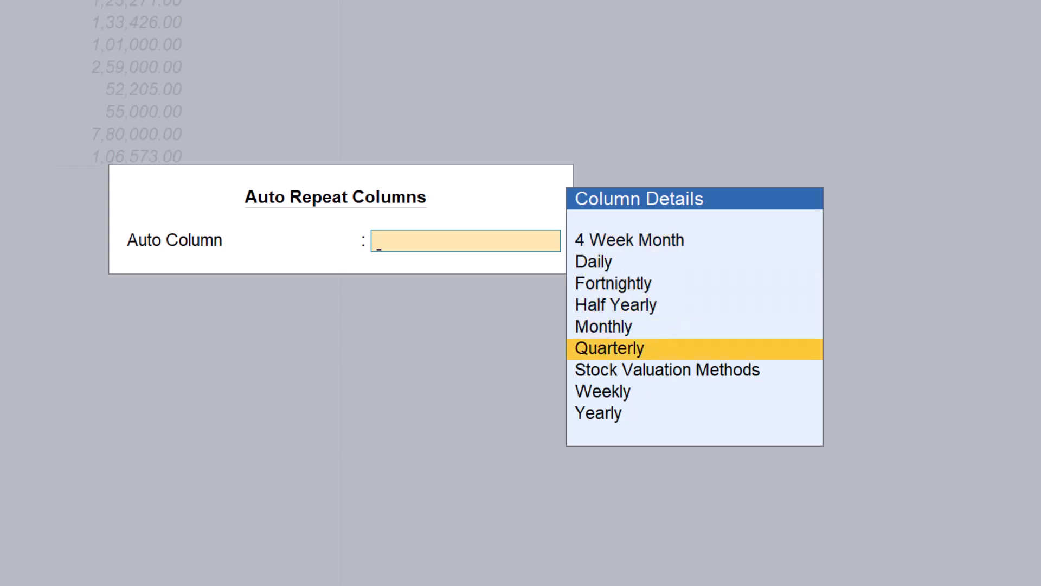
pyautogui.press('Return')
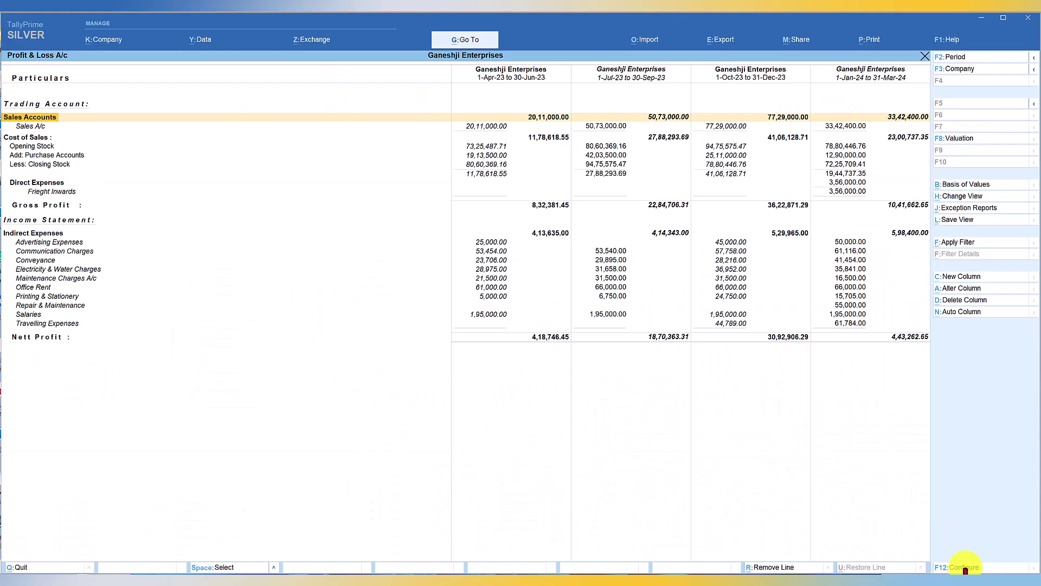
# Step: Turn on Show Percentages in the F12 configuration and accept the settings
pyautogui.click(965, 569)
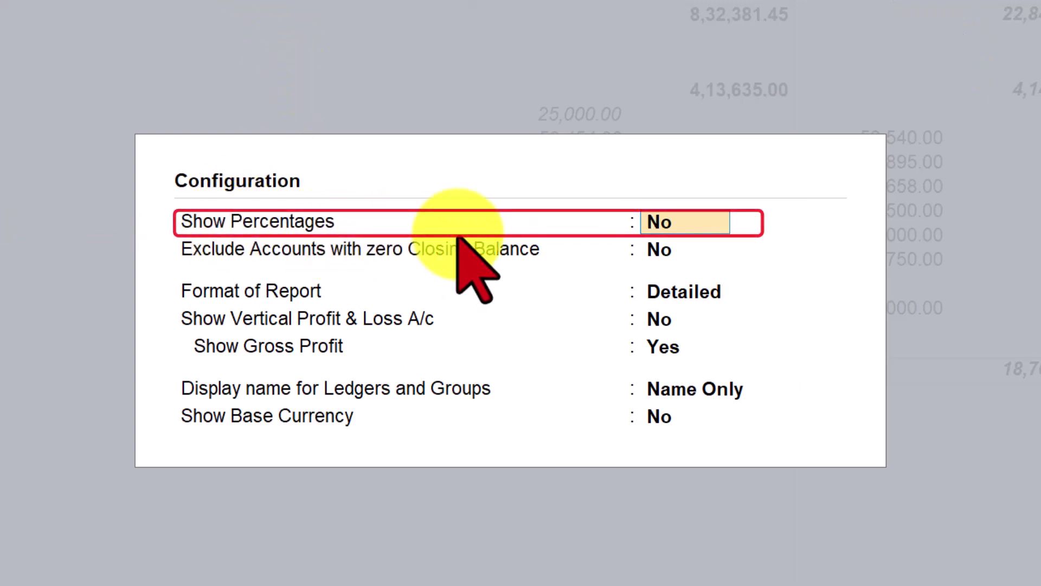
pyautogui.write('y')
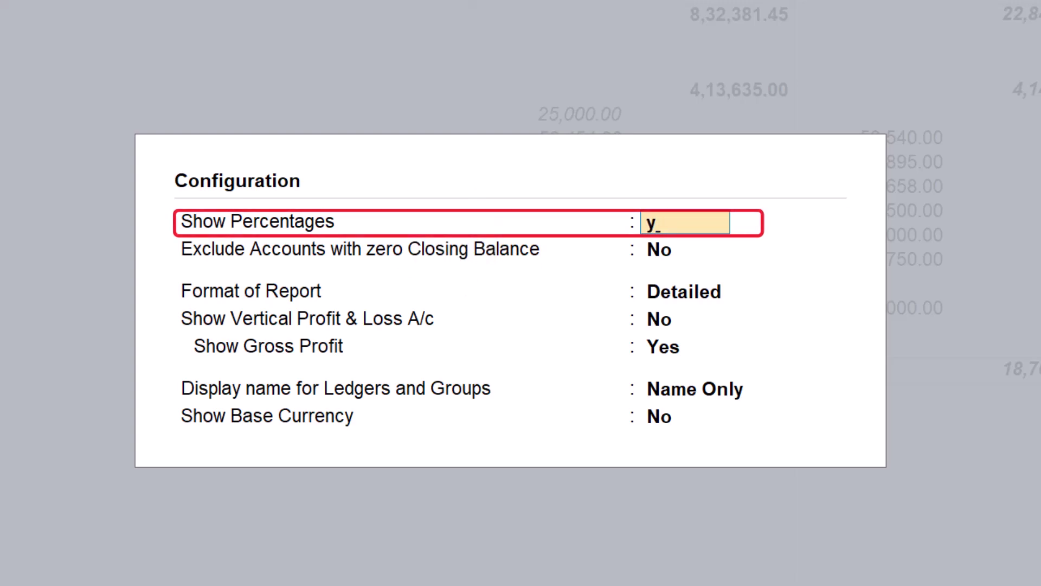
pyautogui.press('Return')
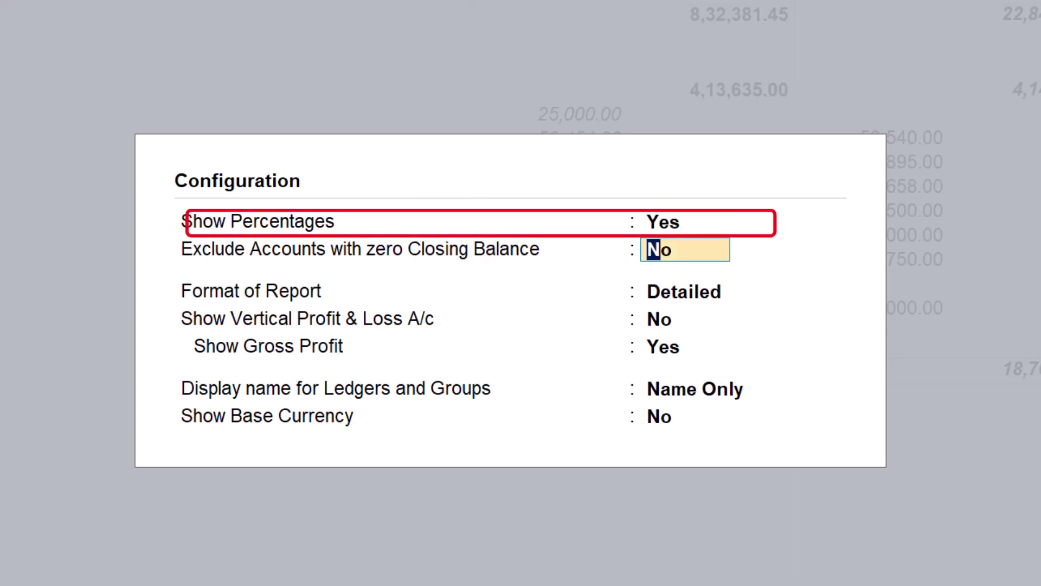
pyautogui.hotkey('ctrl', 'a')
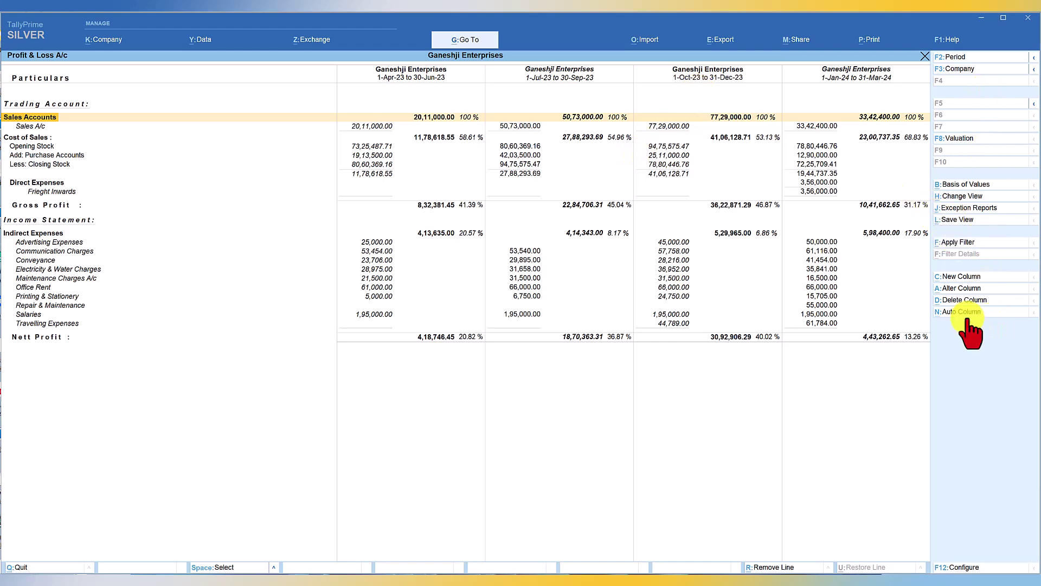
# Step: Change Auto Column to Yearly, showing one column for 1-Apr-23 to 31-Mar-24
pyautogui.click(963, 312)
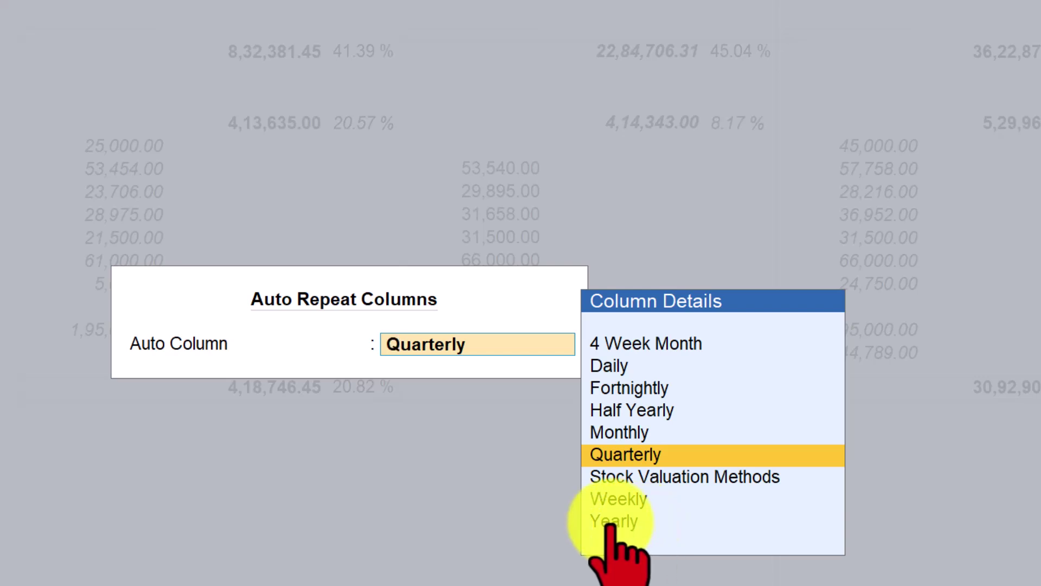
pyautogui.click(632, 522)
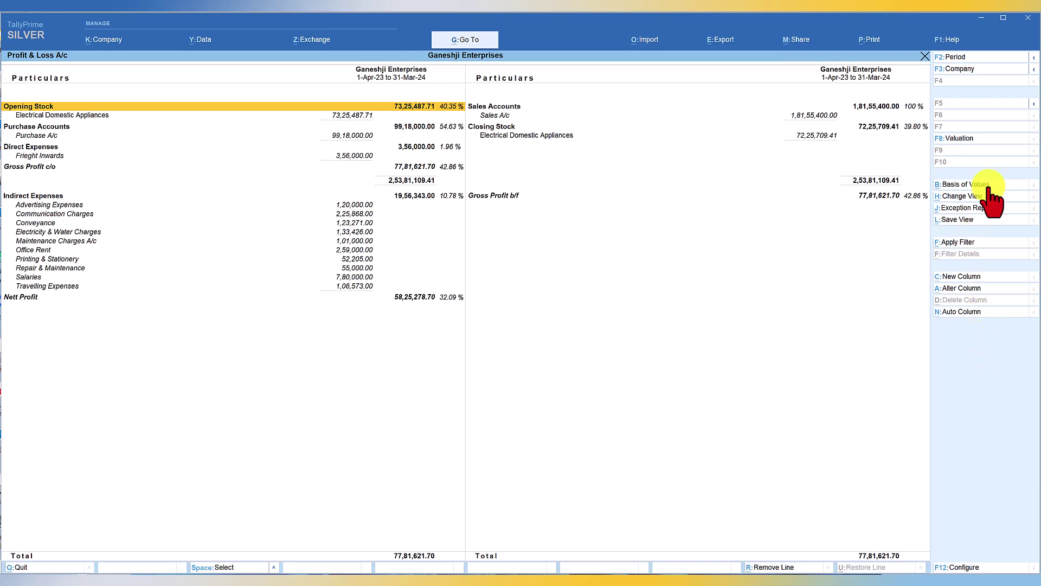
pyautogui.click(988, 187)
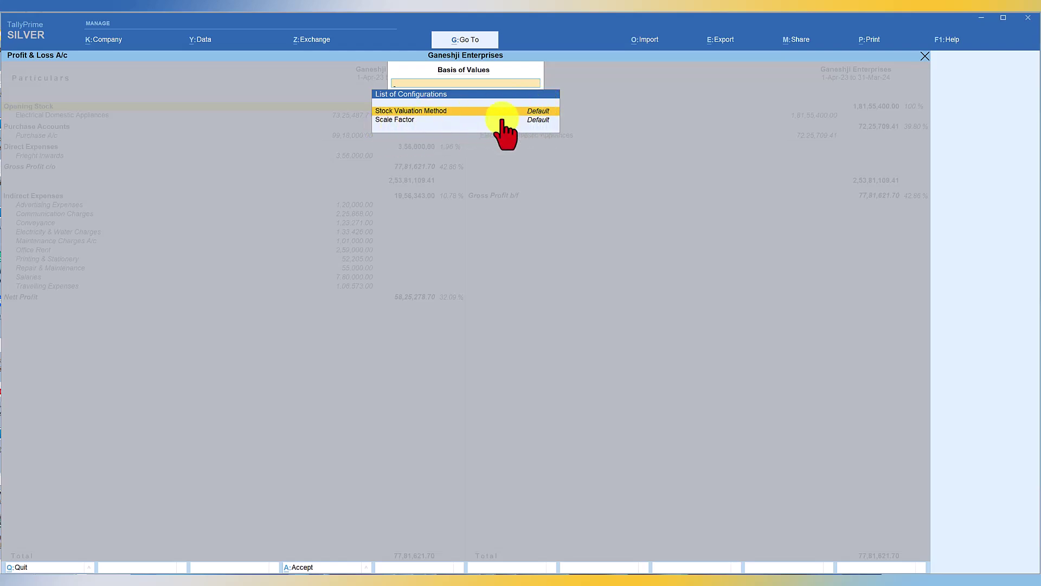
pyautogui.press('Escape')
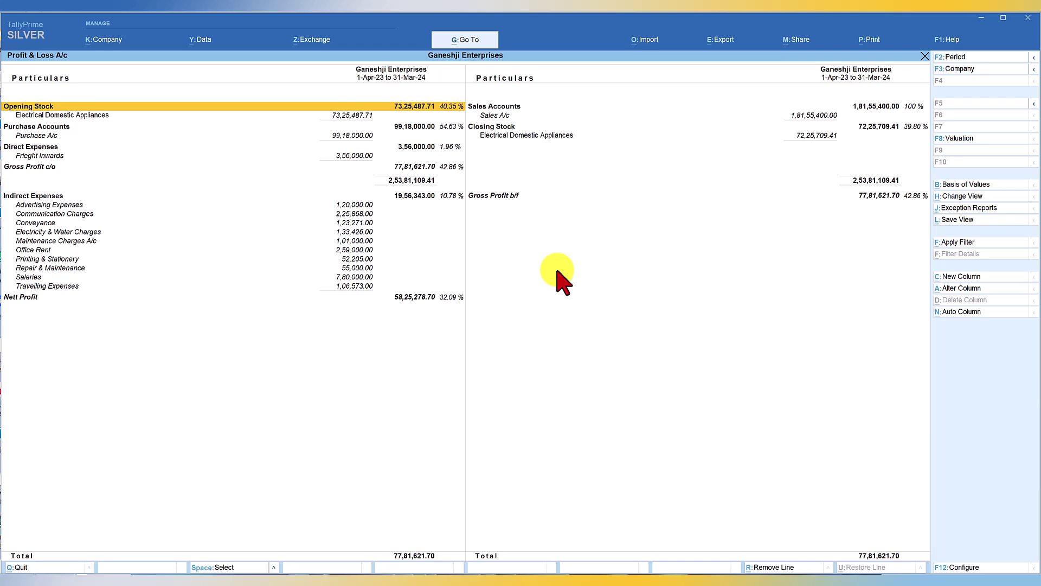
pyautogui.click(970, 197)
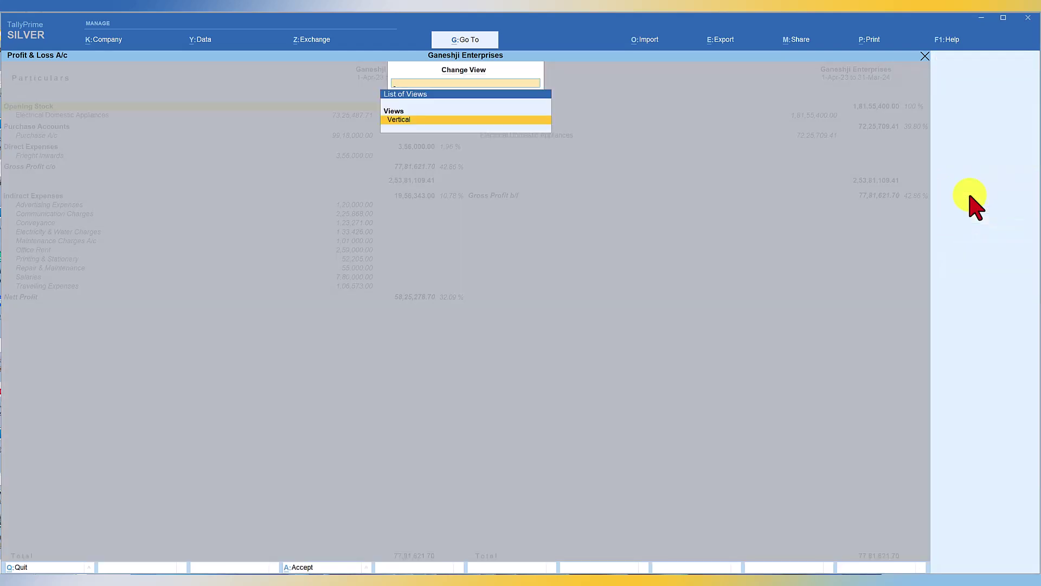
pyautogui.press('Return')
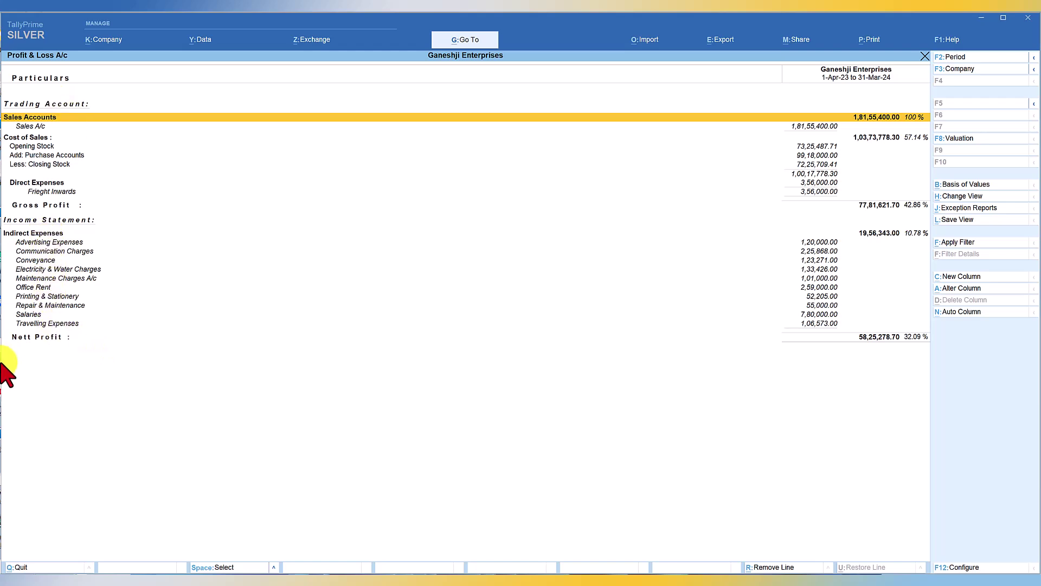
pyautogui.click(963, 196)
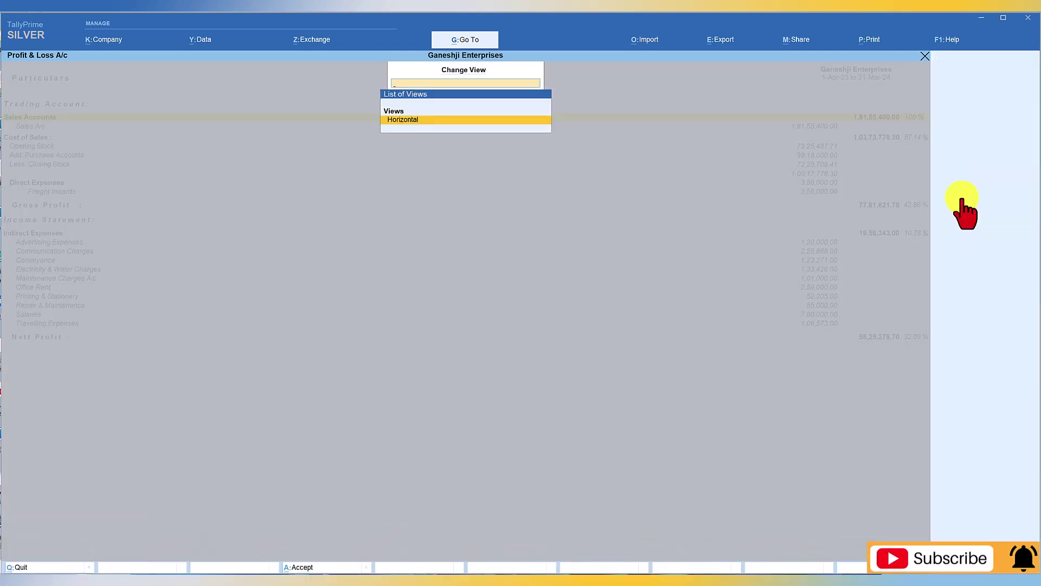
pyautogui.press('Return')
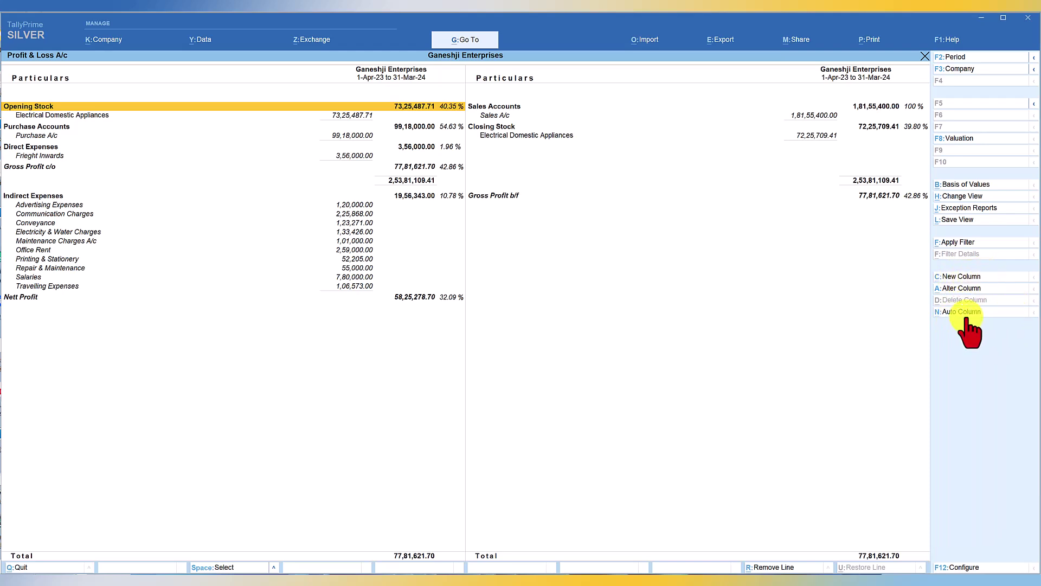
pyautogui.click(959, 276)
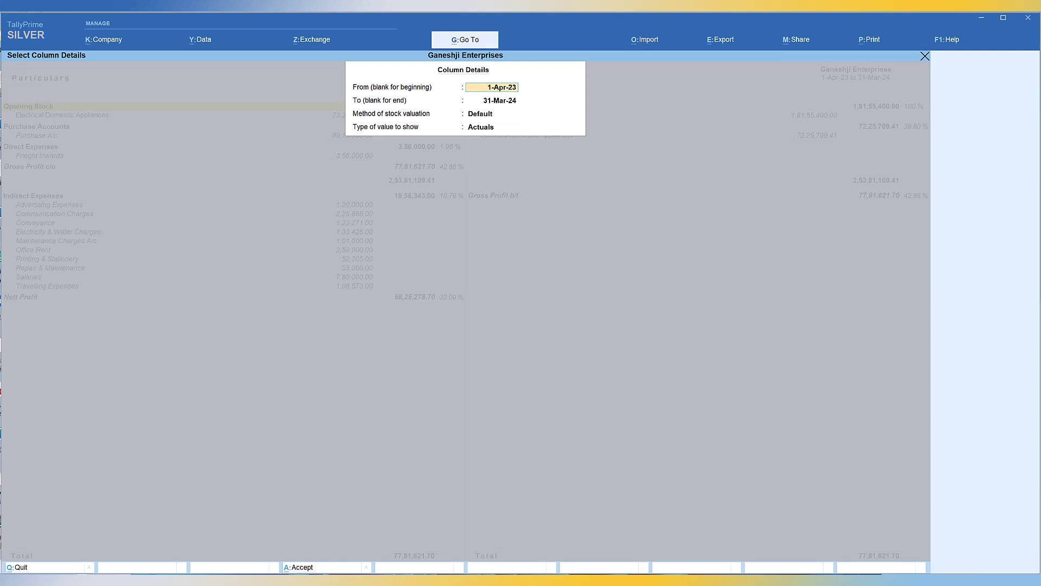
pyautogui.press('Escape')
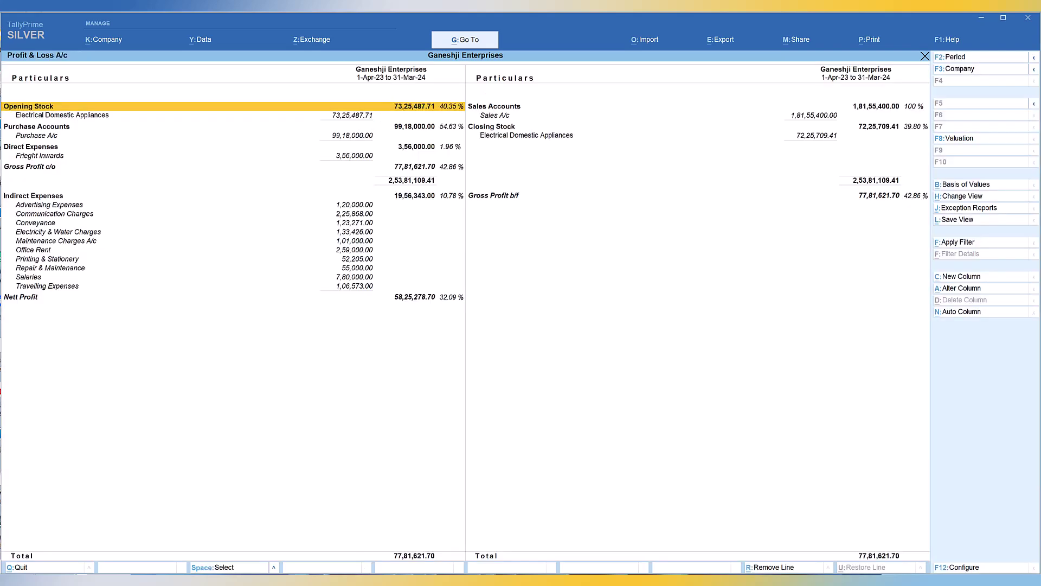
pyautogui.click(962, 311)
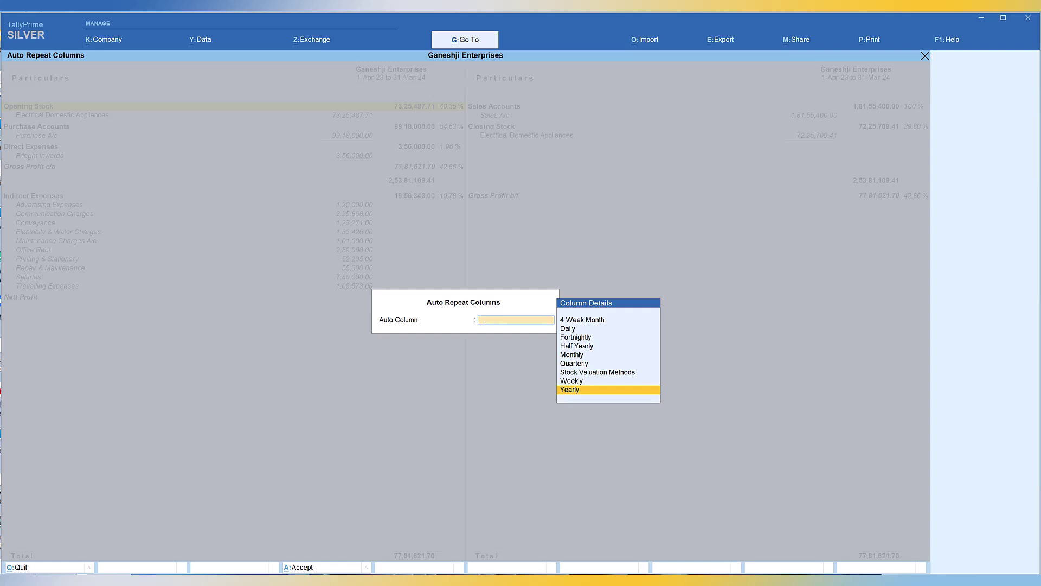
pyautogui.press('Escape')
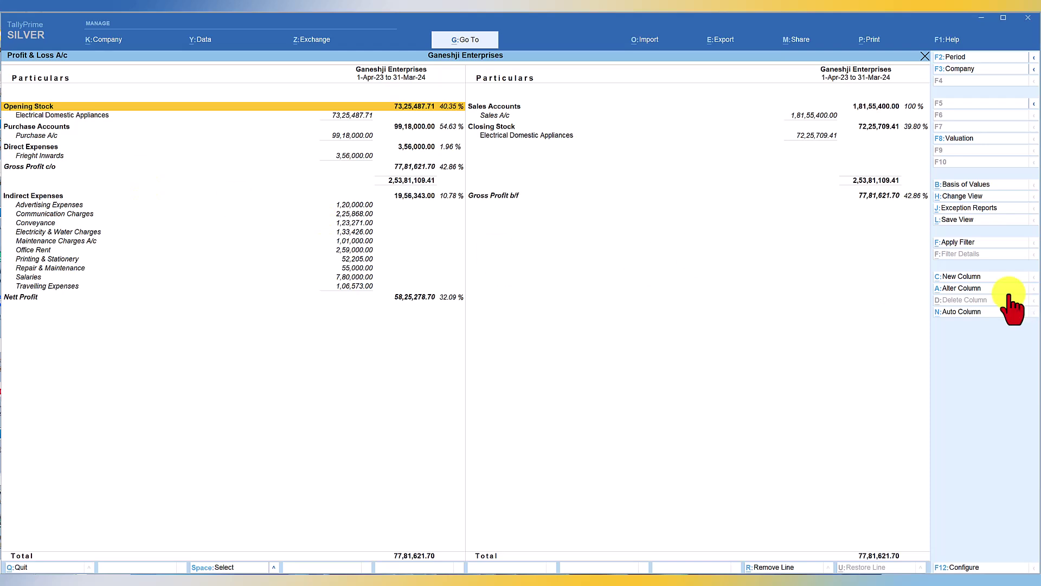